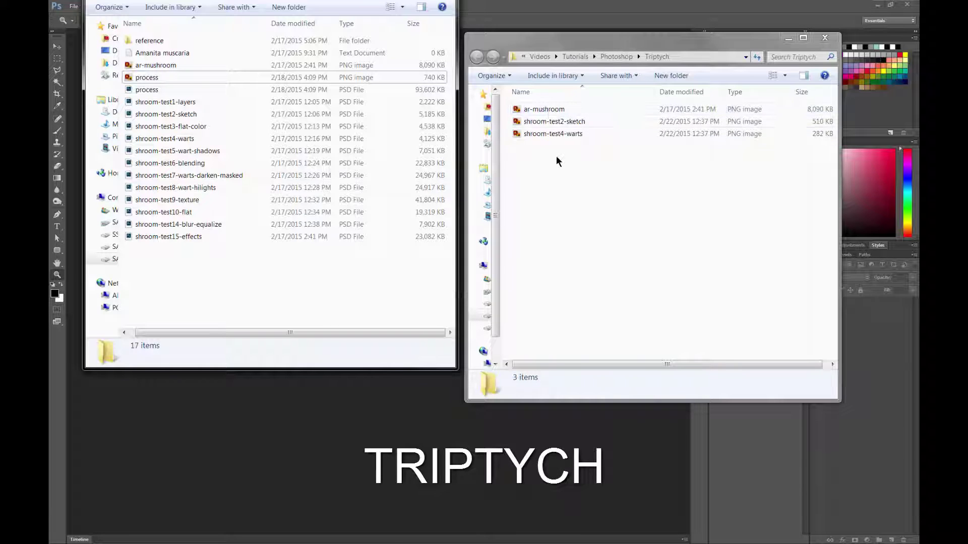
Switch the Triptych folder to Large Icons view to show the three image thumbnails.
{"action": "left_click", "coordinate": [785, 75]}
{"action": "left_click", "coordinate": [812, 31]}
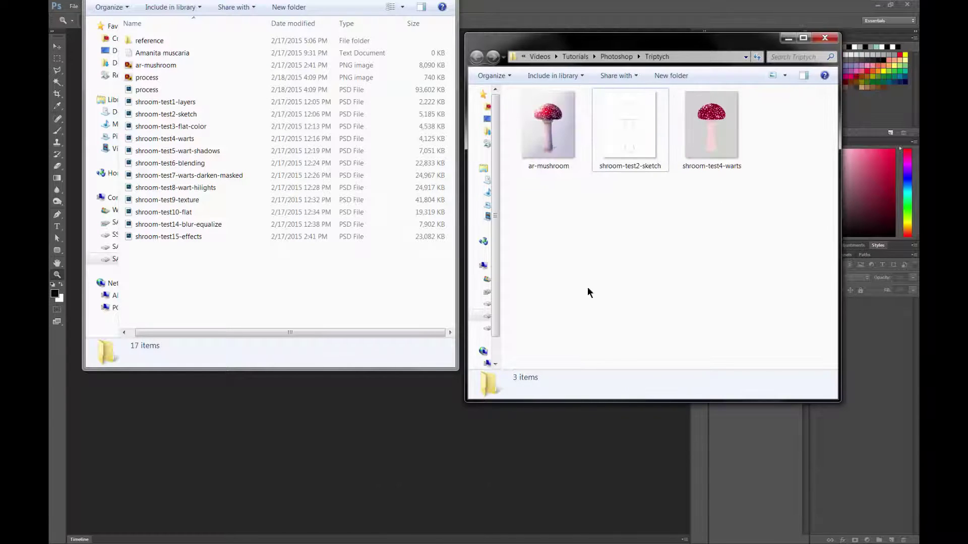
Create a new white document using the 1920 px X 1080 px preset.
{"action": "left_click", "coordinate": [338, 422]}
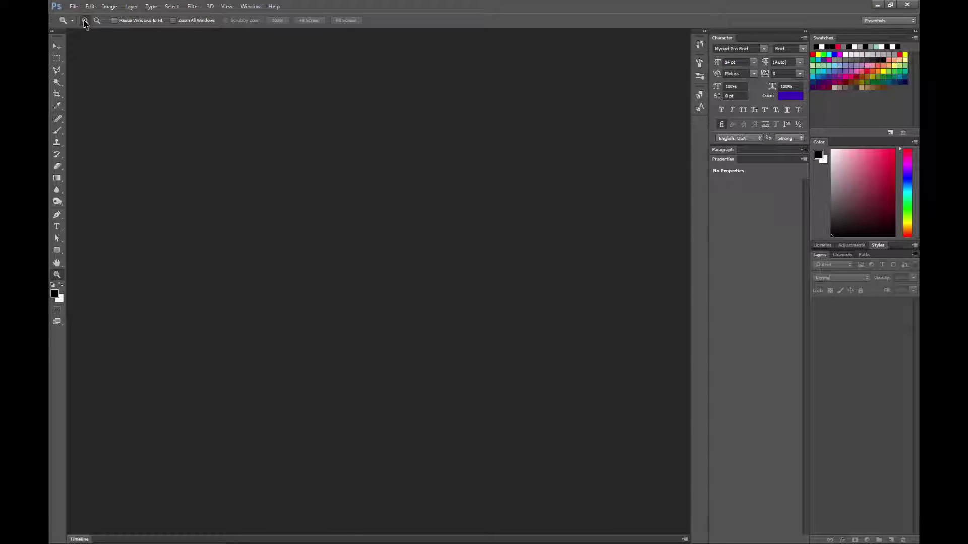
{"action": "left_click", "coordinate": [74, 7]}
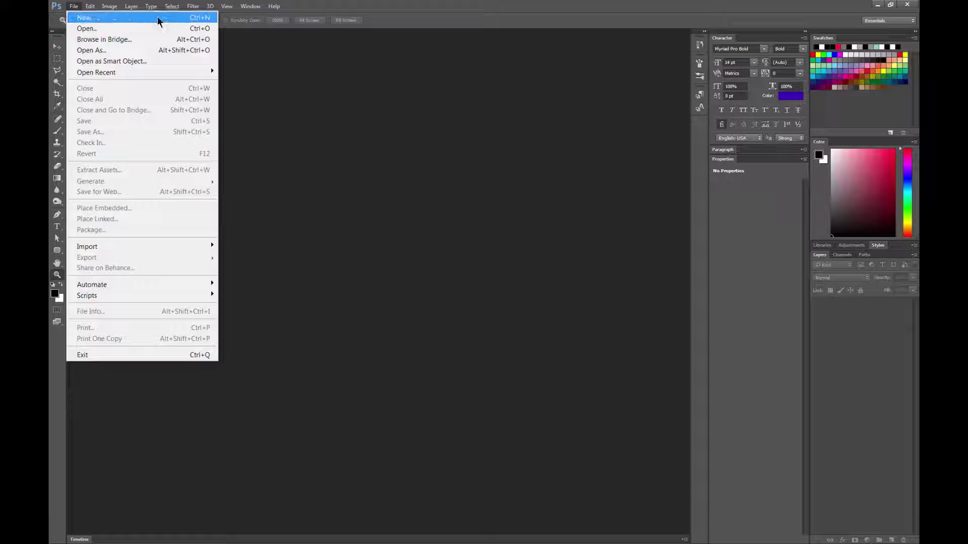
{"action": "left_click", "coordinate": [106, 19]}
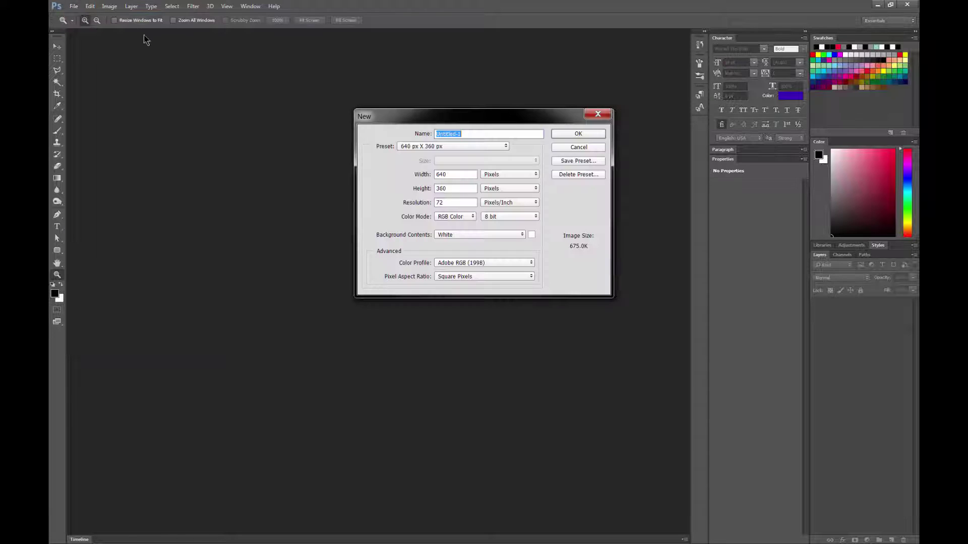
{"action": "left_click", "coordinate": [452, 147]}
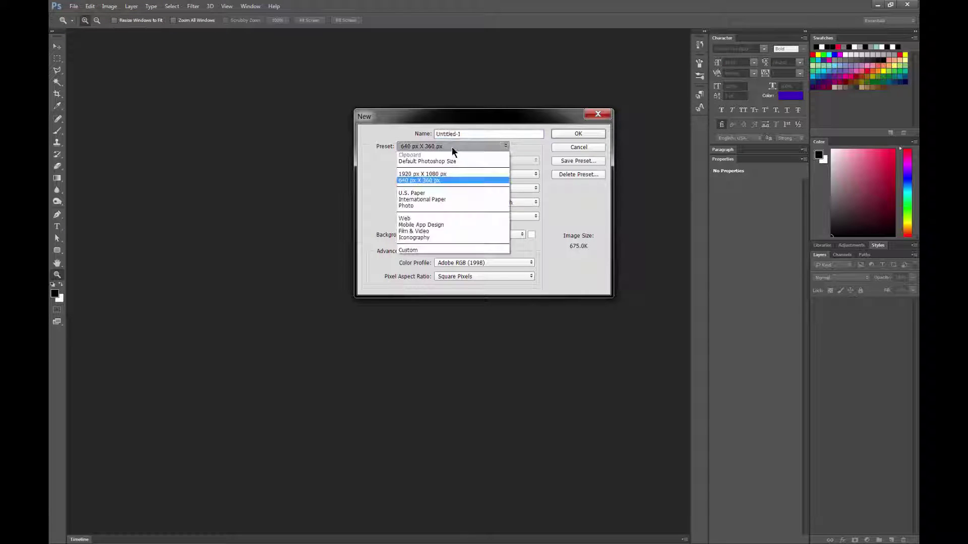
{"action": "left_click", "coordinate": [445, 174]}
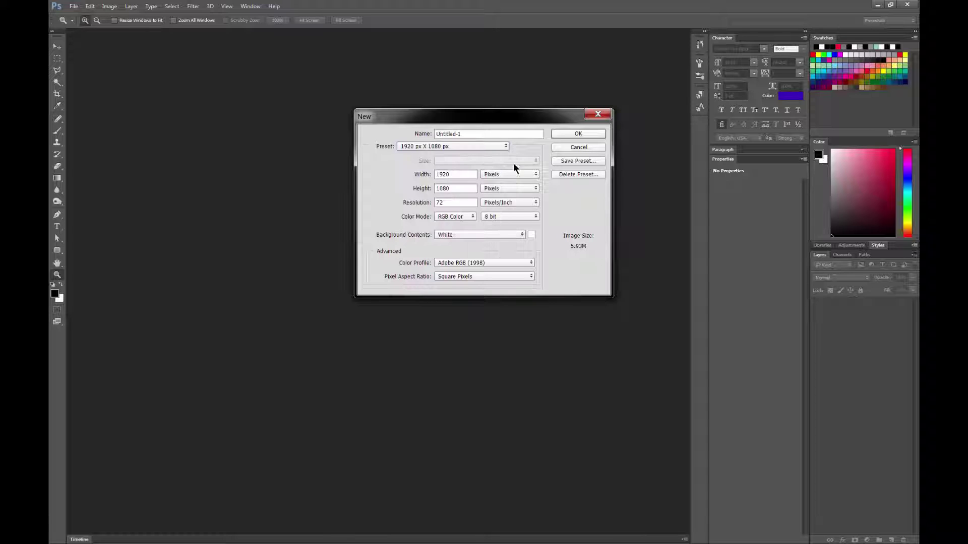
{"action": "left_click", "coordinate": [574, 134]}
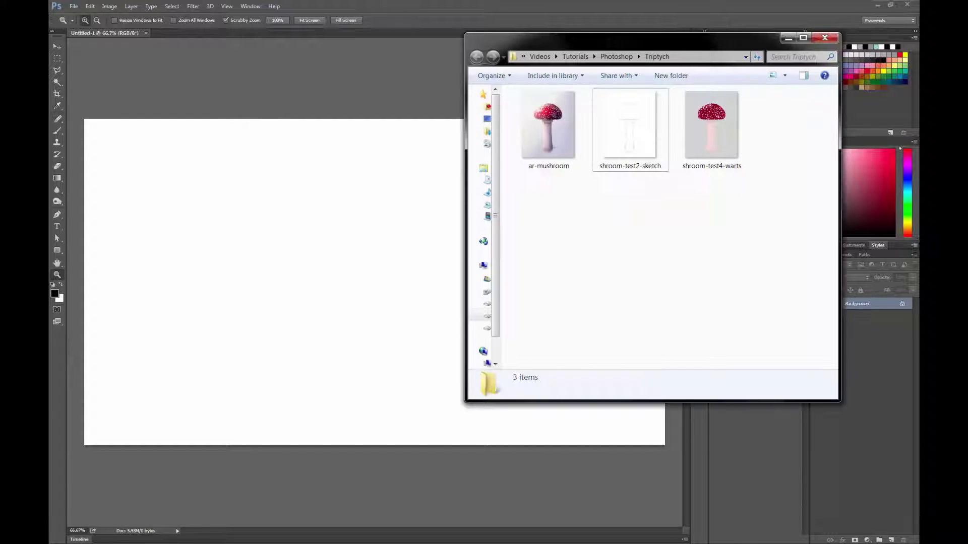
Drop the sketch, ar-mushroom and warts PNGs onto the canvas and commit each placed layer.
{"action": "left_click_drag", "start_coordinate": [535, 204], "coordinate": [386, 223]}
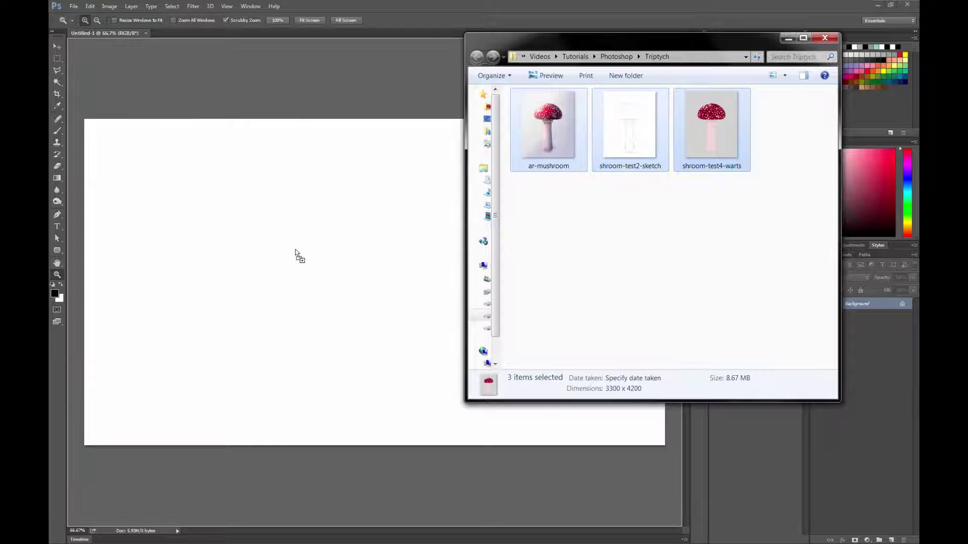
{"action": "left_click_drag", "start_coordinate": [295, 249], "coordinate": [263, 248]}
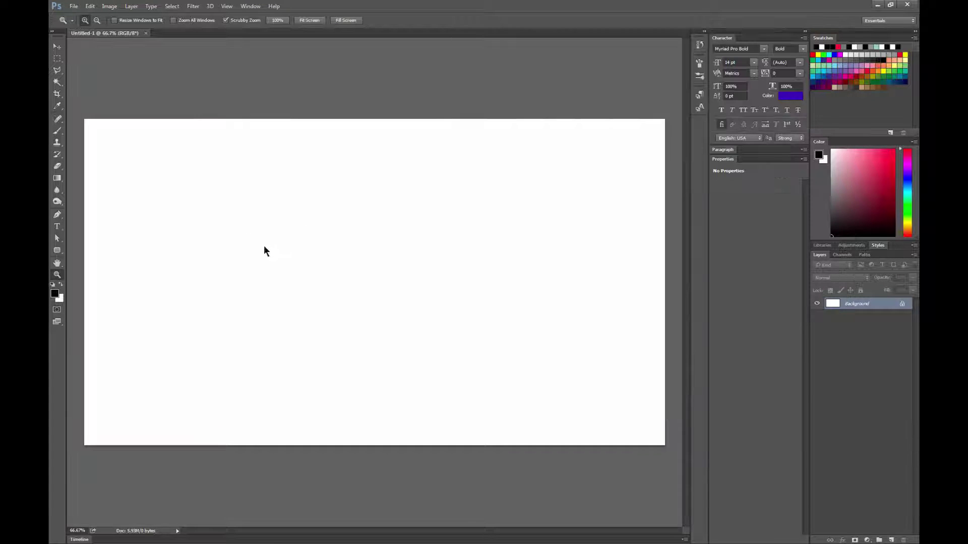
{"action": "left_click", "coordinate": [368, 20]}
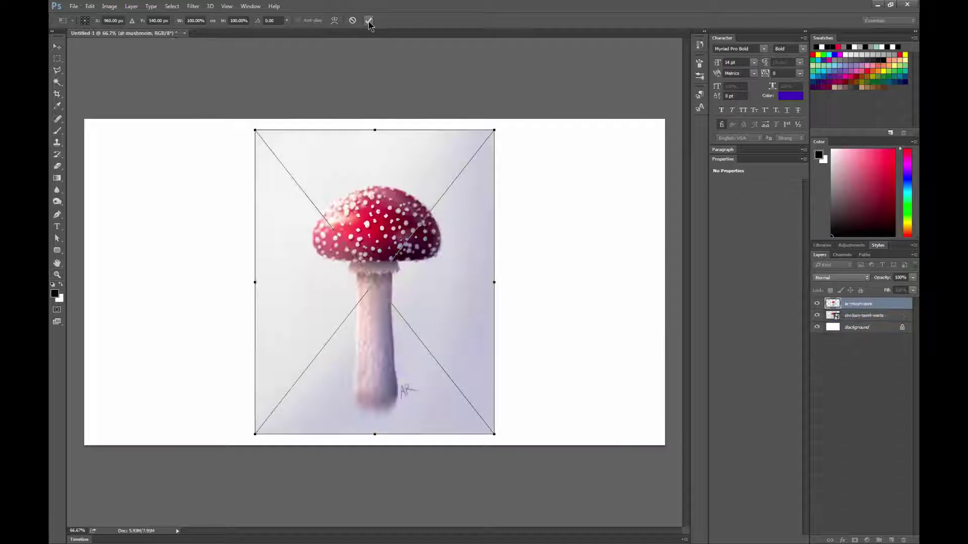
{"action": "left_click", "coordinate": [369, 20]}
{"action": "key", "text": "Return"}
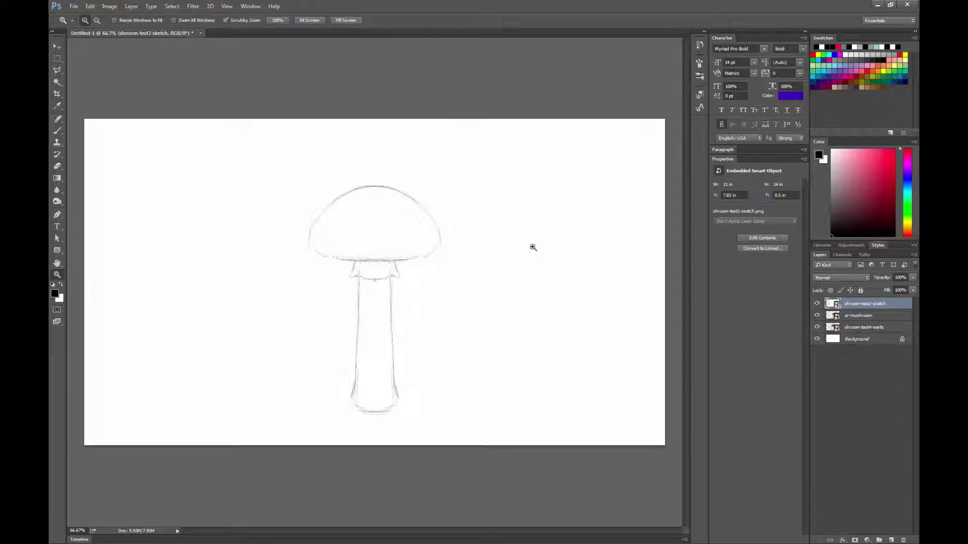
Free Transform the three image layers together, shrinking them to about two thirds size.
{"action": "left_click", "coordinate": [859, 328], "text": "shift"}
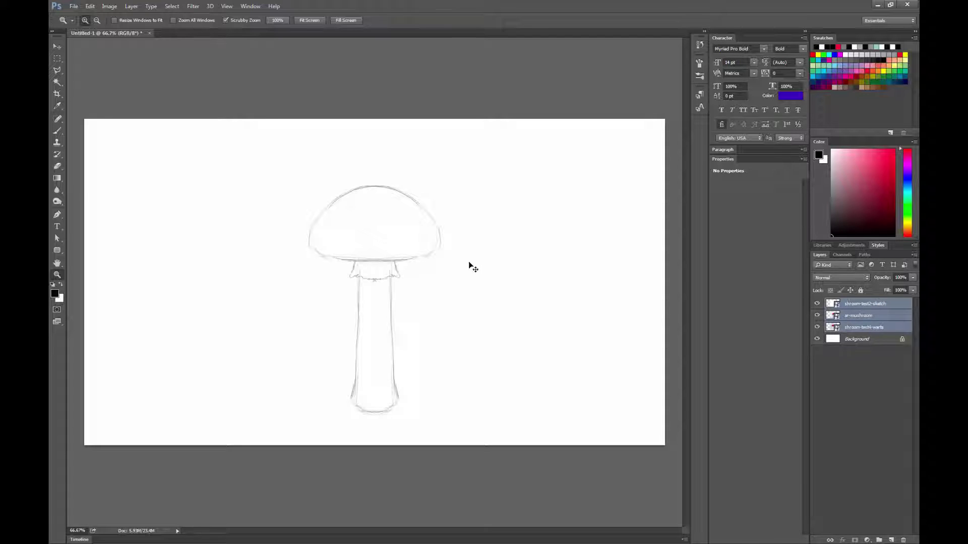
{"action": "key", "text": "ctrl+t"}
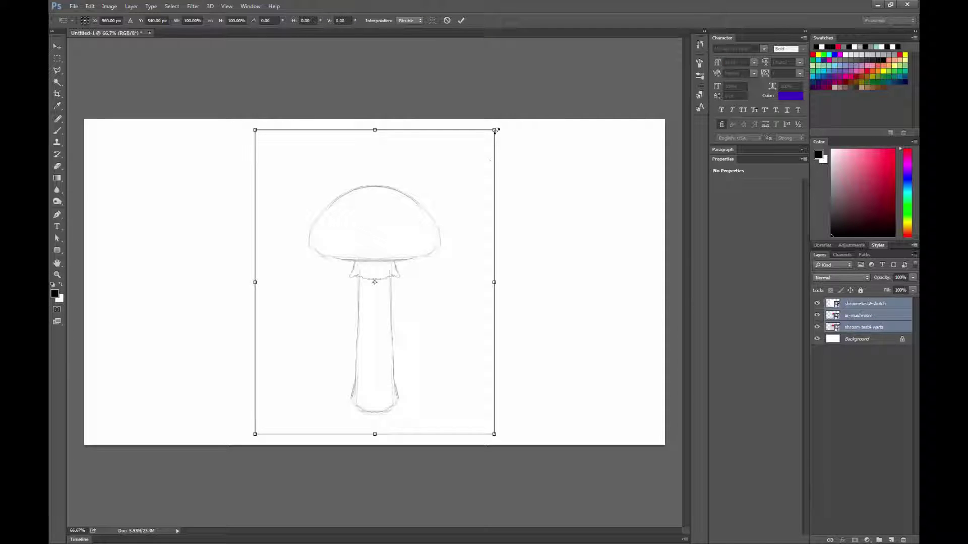
{"action": "left_click_drag", "start_coordinate": [494, 130], "coordinate": [441, 185]}
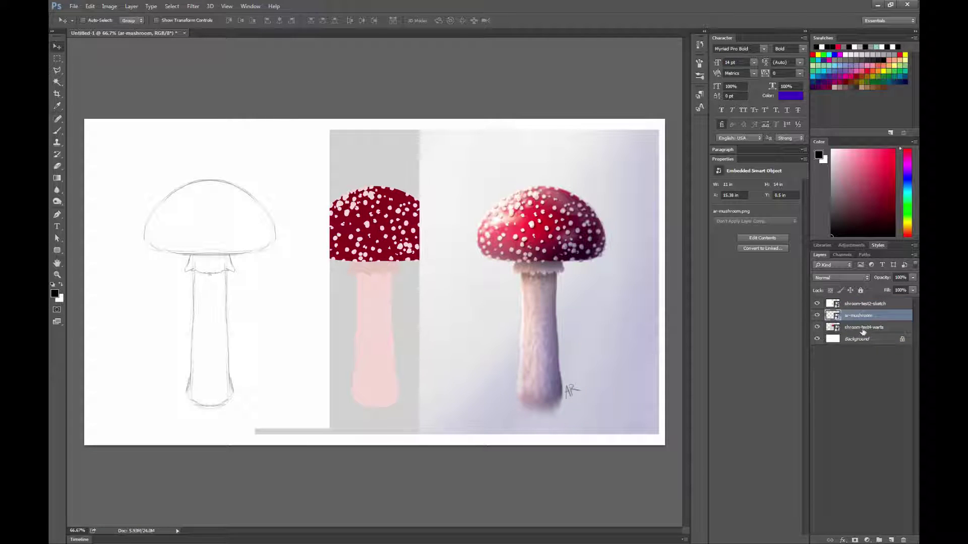
Reselect the three layers and shrink them further to about 76%, committing the transform.
{"action": "left_click", "coordinate": [863, 333]}
{"action": "key", "text": "alt+period"}
{"action": "left_click", "coordinate": [859, 331], "text": "shift"}
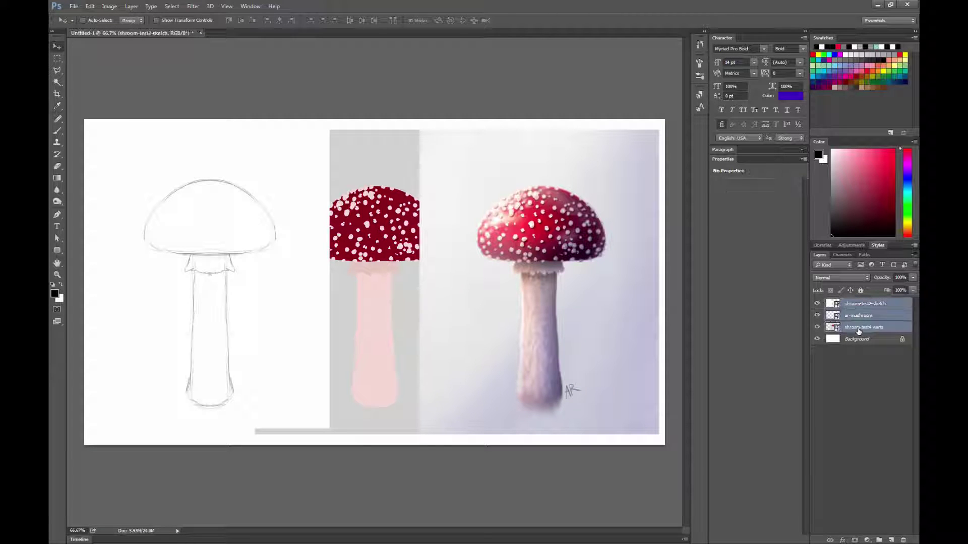
{"action": "key", "text": "ctrl+t"}
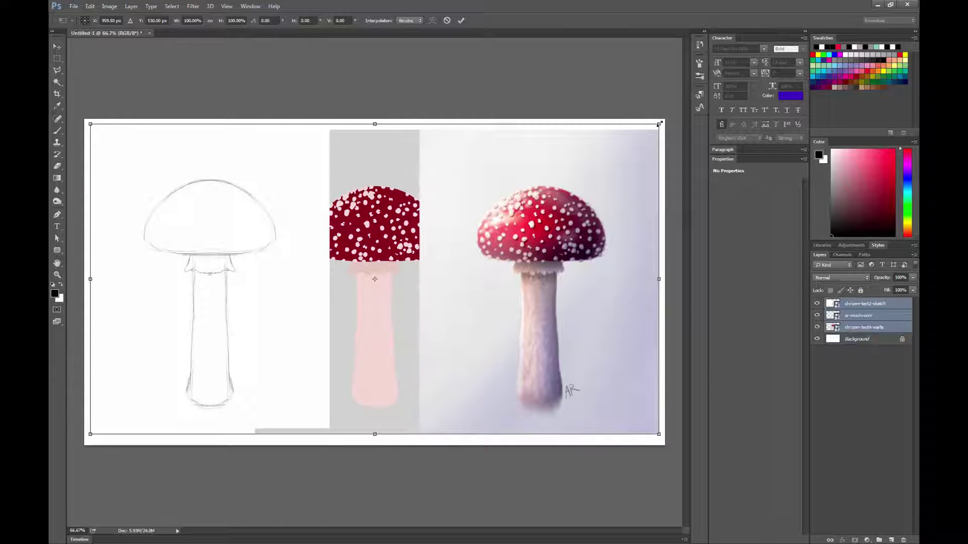
{"action": "left_click_drag", "start_coordinate": [660, 122], "coordinate": [603, 179]}
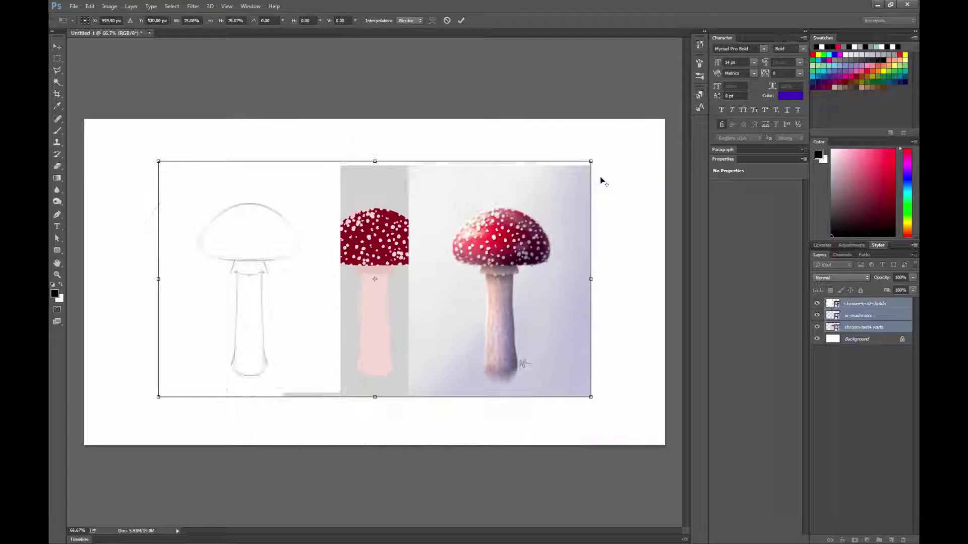
{"action": "left_click", "coordinate": [462, 22]}
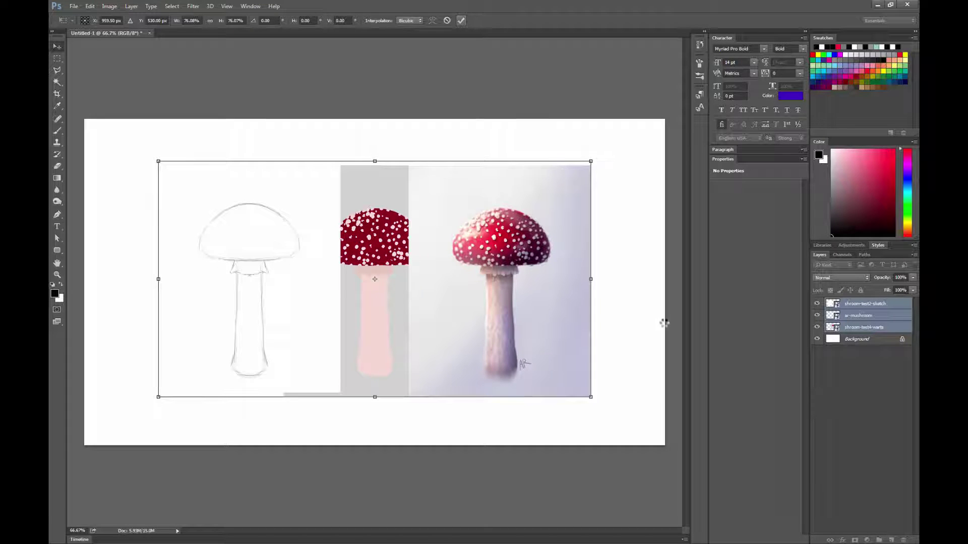
{"action": "left_click", "coordinate": [859, 304]}
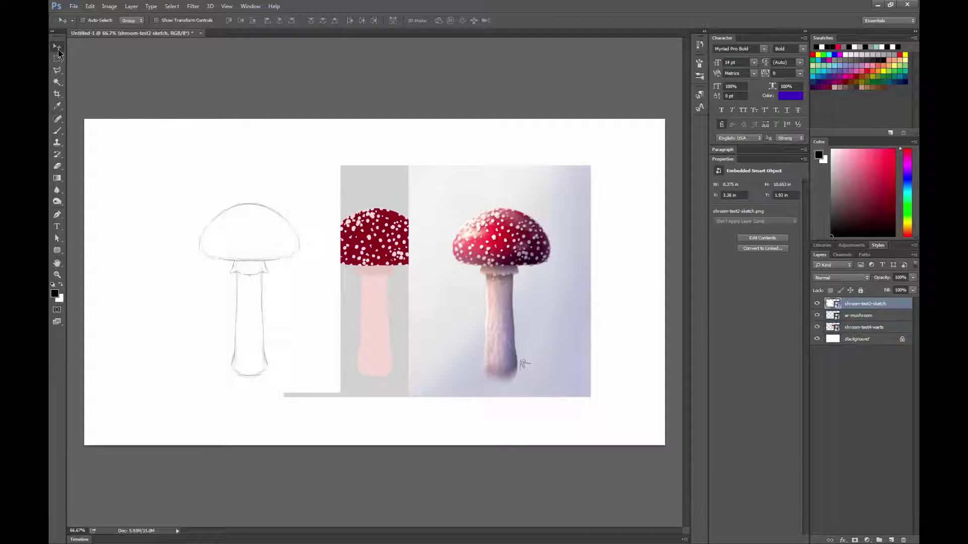
Move the sketch image left and the warts image right to spread the panels apart.
{"action": "left_click_drag", "start_coordinate": [300, 315], "coordinate": [232, 318]}
{"action": "left_click", "coordinate": [863, 327]}
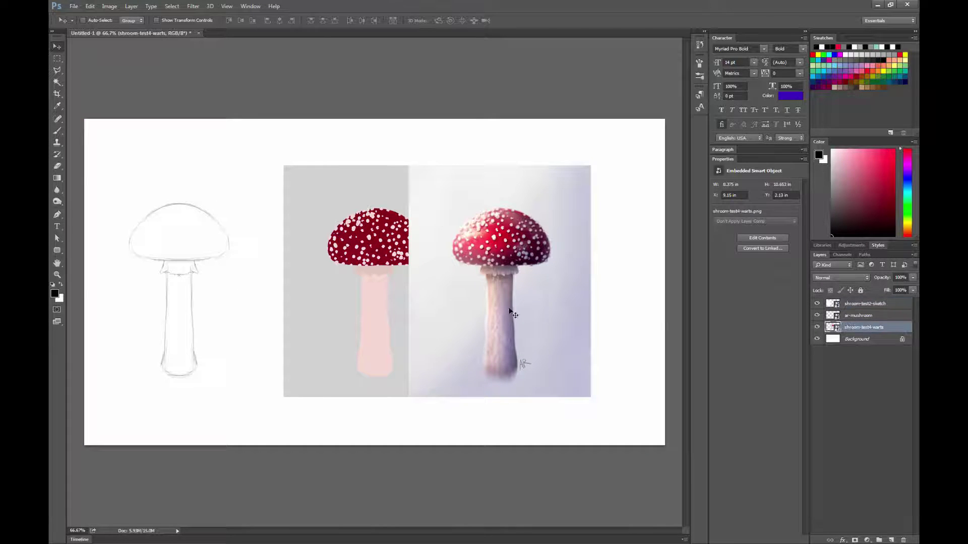
{"action": "left_click_drag", "start_coordinate": [494, 316], "coordinate": [597, 332]}
{"action": "left_click", "coordinate": [858, 315]}
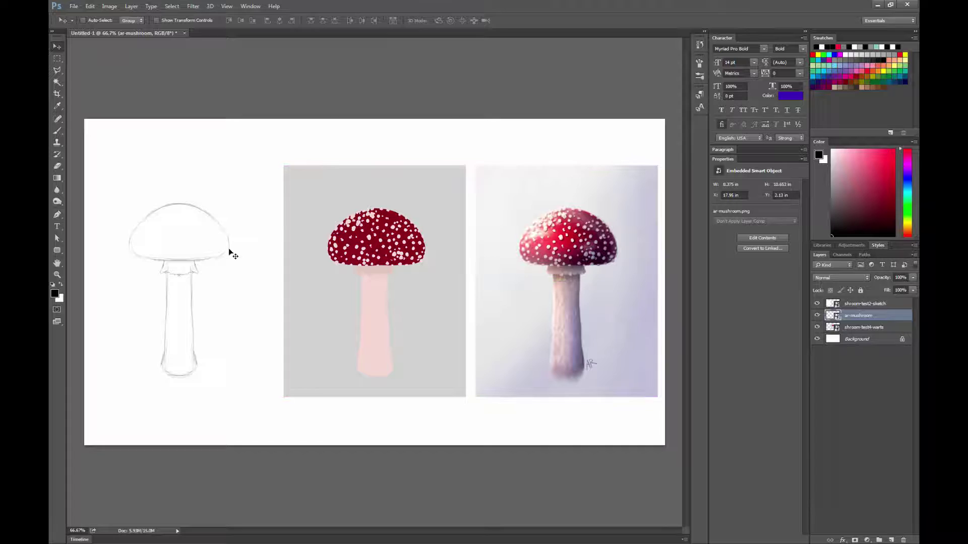
Distribute the three panel layers evenly by their horizontal centers.
{"action": "left_click", "coordinate": [863, 306]}
{"action": "left_click", "coordinate": [863, 327], "text": "shift"}
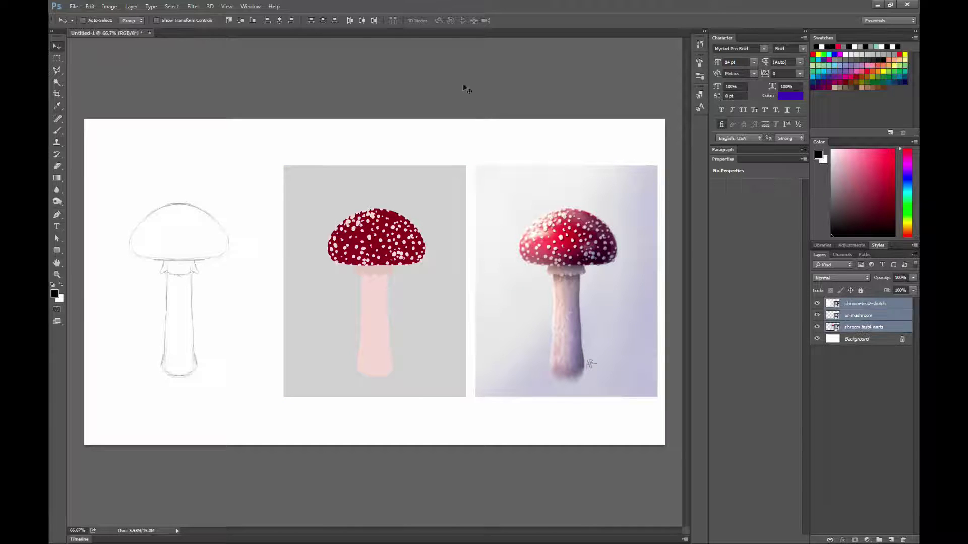
{"action": "left_click", "coordinate": [362, 22]}
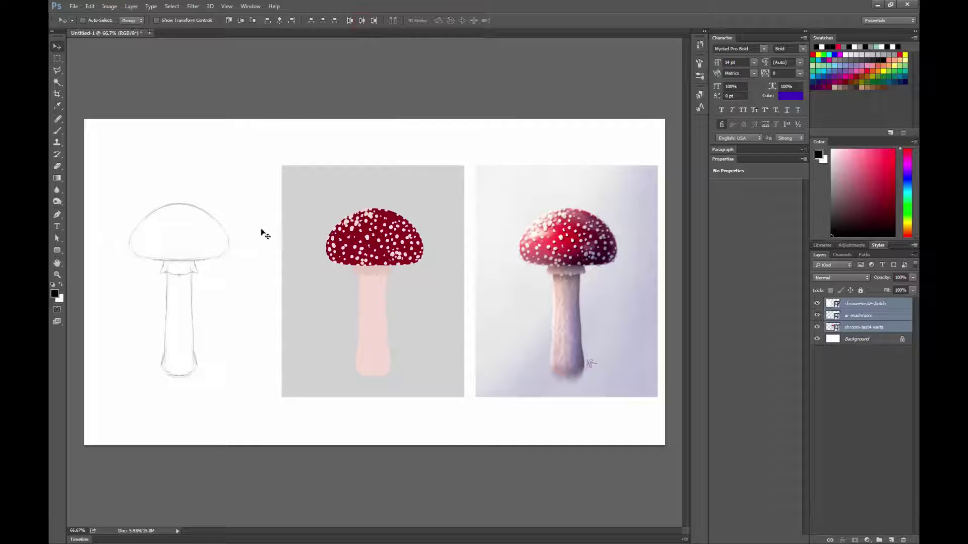
{"action": "left_click", "coordinate": [194, 158], "text": "ctrl"}
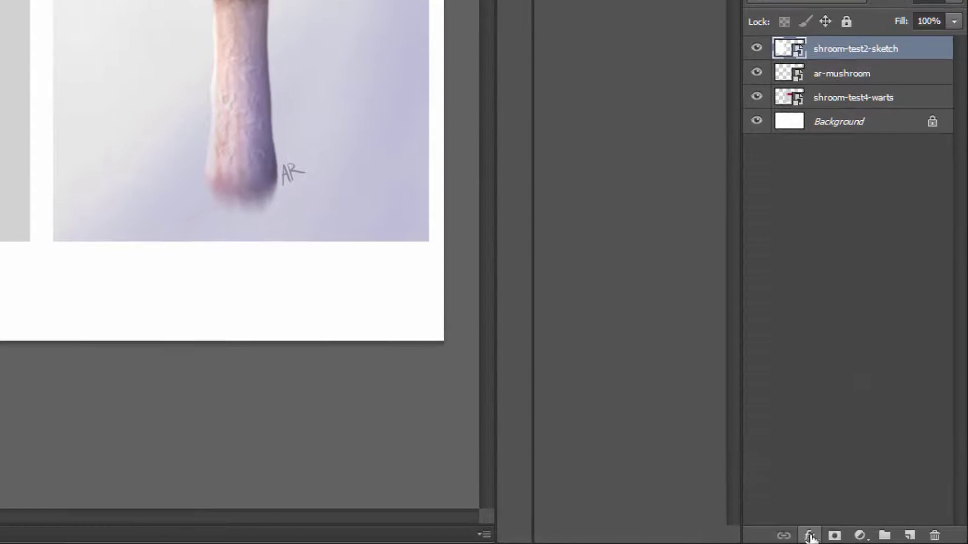
Add a 4 px black Stroke effect, positioned Inside, to the sketch layer.
{"action": "left_click", "coordinate": [809, 537]}
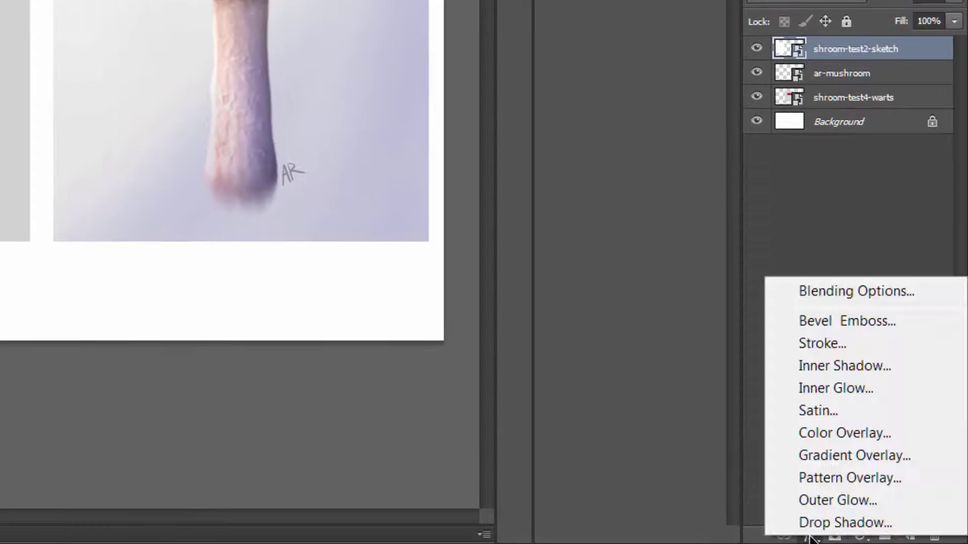
{"action": "left_click", "coordinate": [821, 342]}
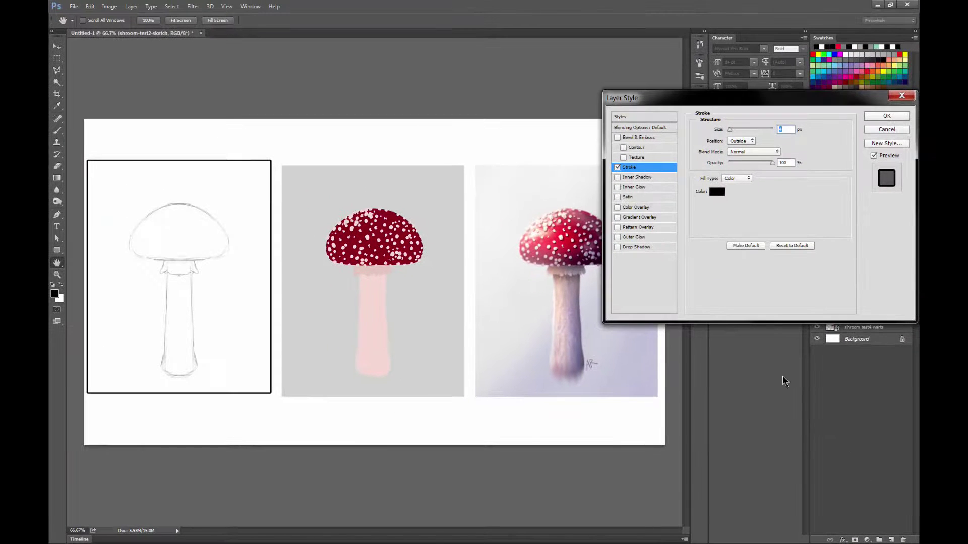
{"action": "type", "text": "4"}
{"action": "left_click", "coordinate": [738, 132]}
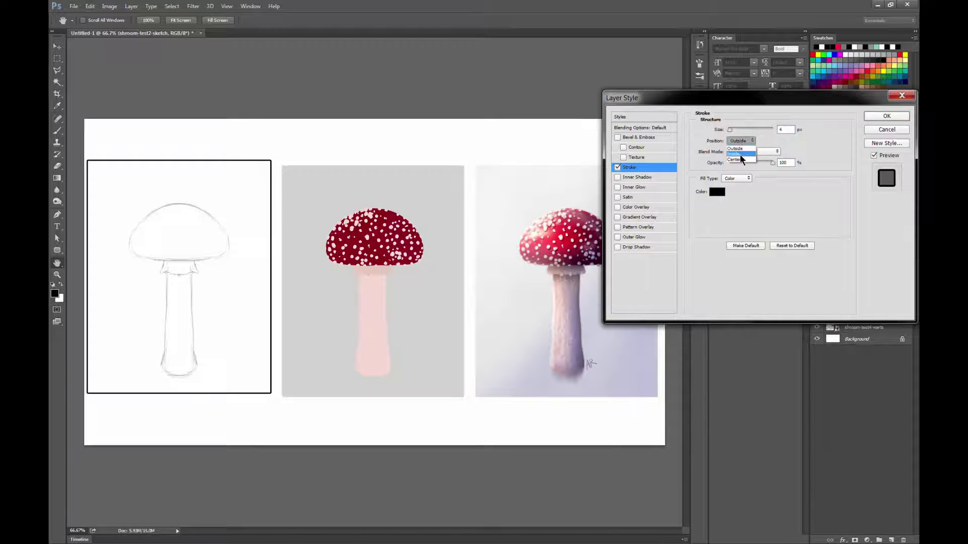
{"action": "left_click", "coordinate": [734, 154]}
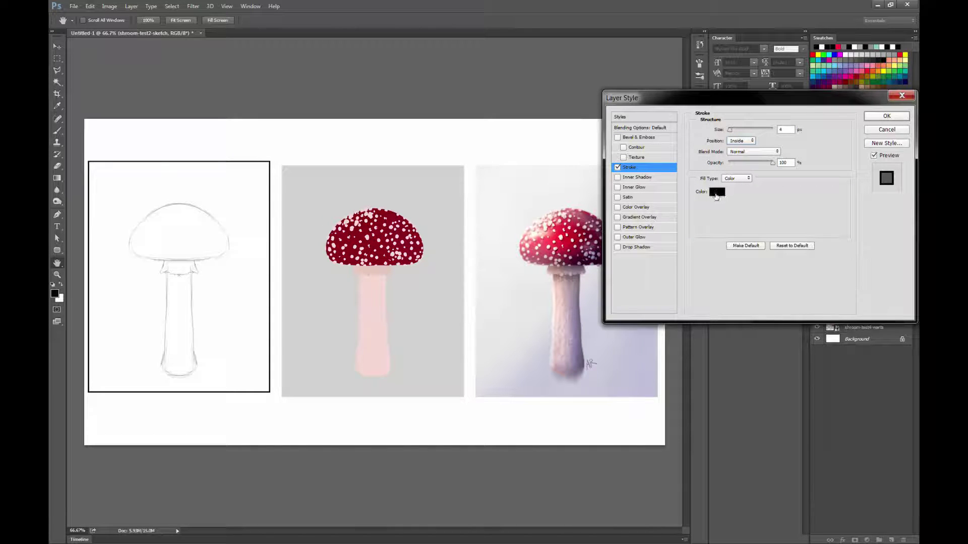
{"action": "left_click", "coordinate": [886, 116]}
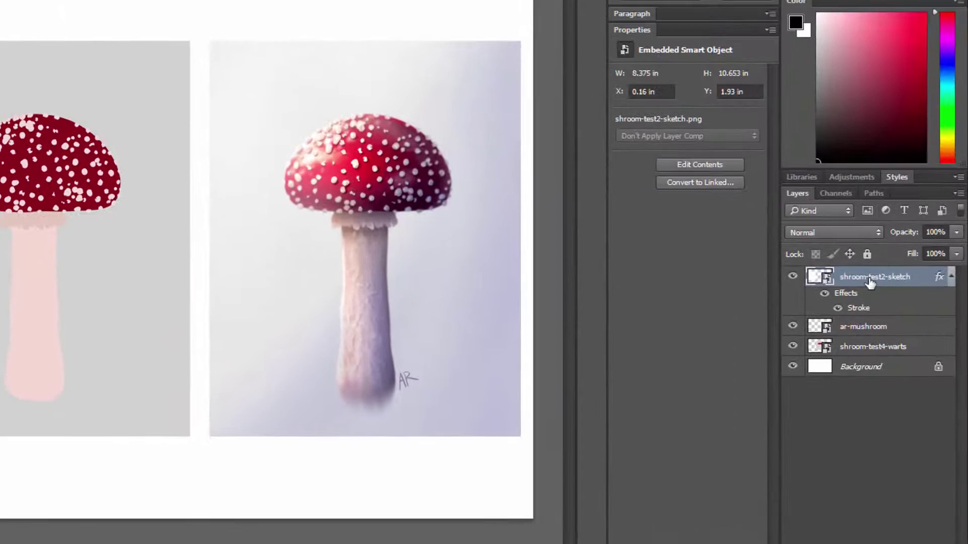
Paste the sketch's stroke style onto the ar-mushroom and warts layers, then lower the sketch to match.
{"action": "right_click", "coordinate": [862, 304]}
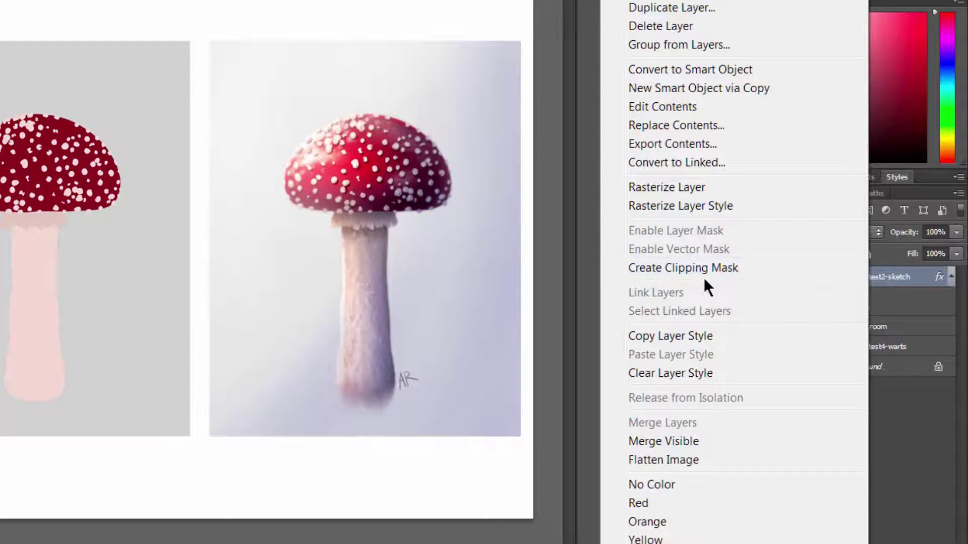
{"action": "left_click", "coordinate": [659, 337]}
{"action": "left_click", "coordinate": [875, 330]}
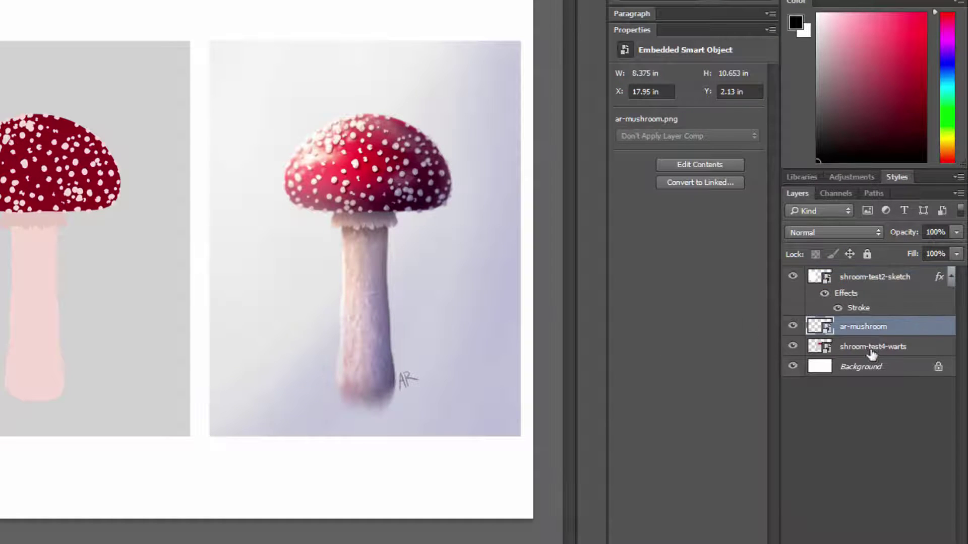
{"action": "left_click", "coordinate": [870, 350], "text": "shift"}
{"action": "right_click", "coordinate": [856, 329]}
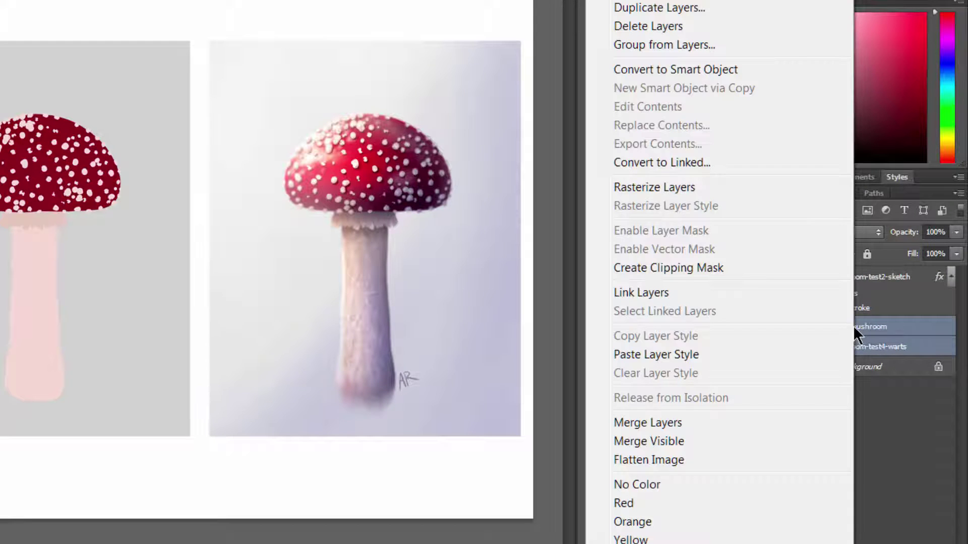
{"action": "left_click", "coordinate": [687, 355]}
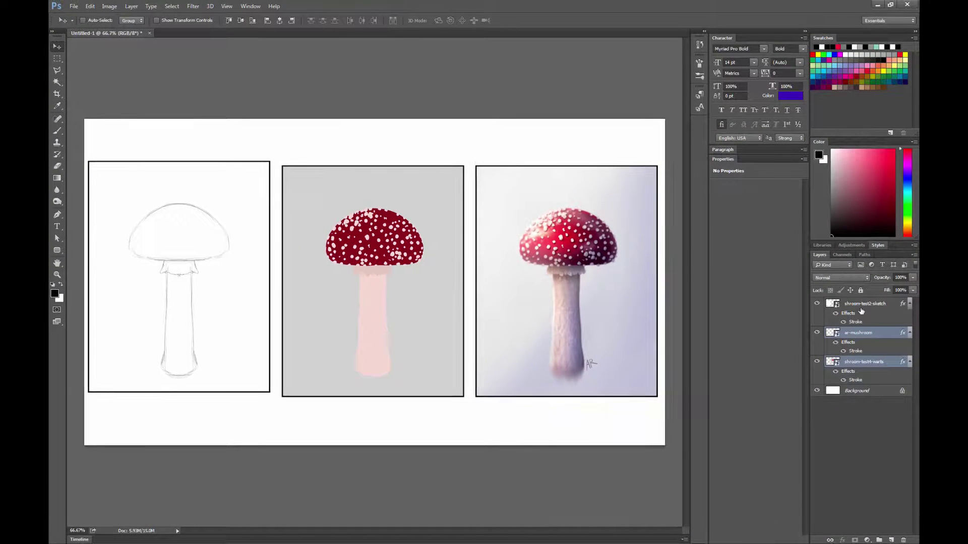
{"action": "left_click", "coordinate": [835, 311]}
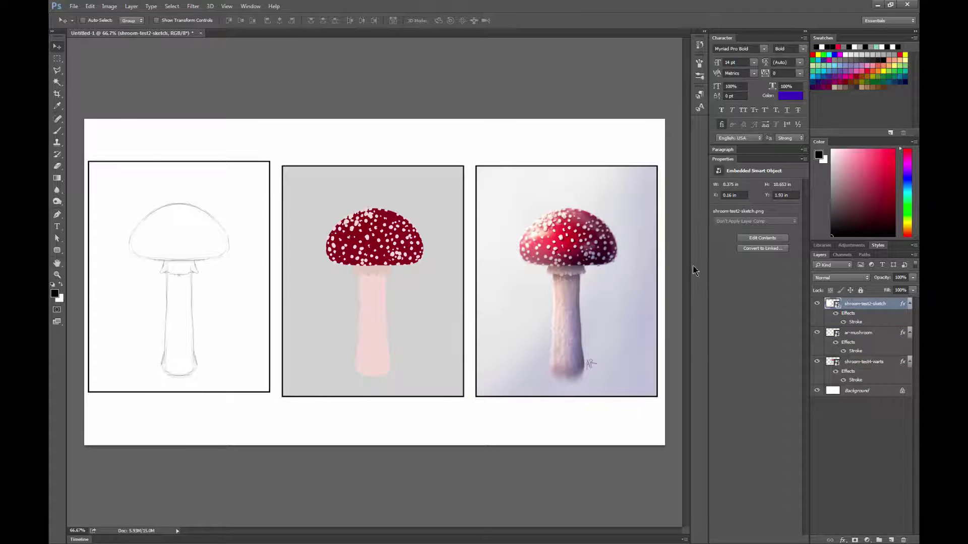
{"action": "left_click_drag", "start_coordinate": [239, 205], "coordinate": [243, 213]}
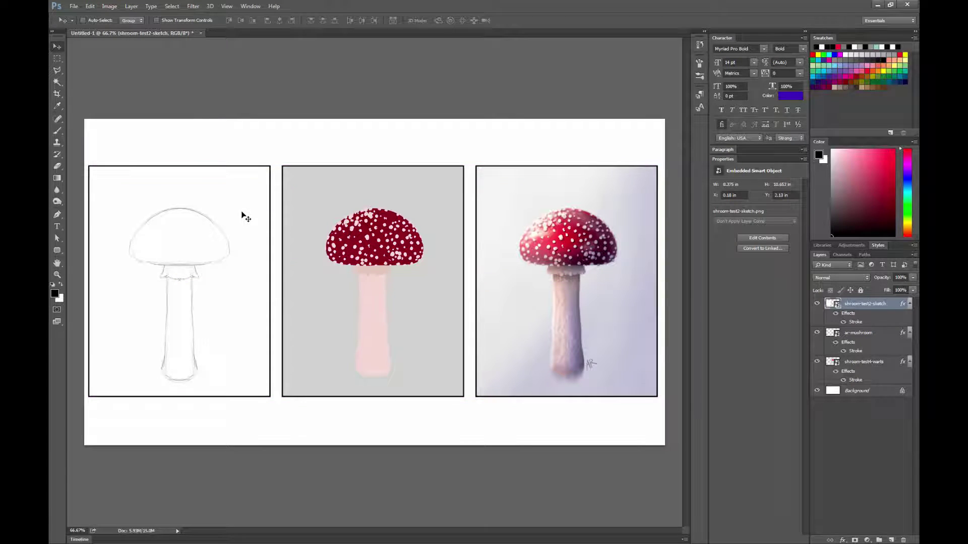
Group the three panel layers as Group 1 and move the group higher on the canvas.
{"action": "left_click", "coordinate": [862, 360], "text": "shift"}
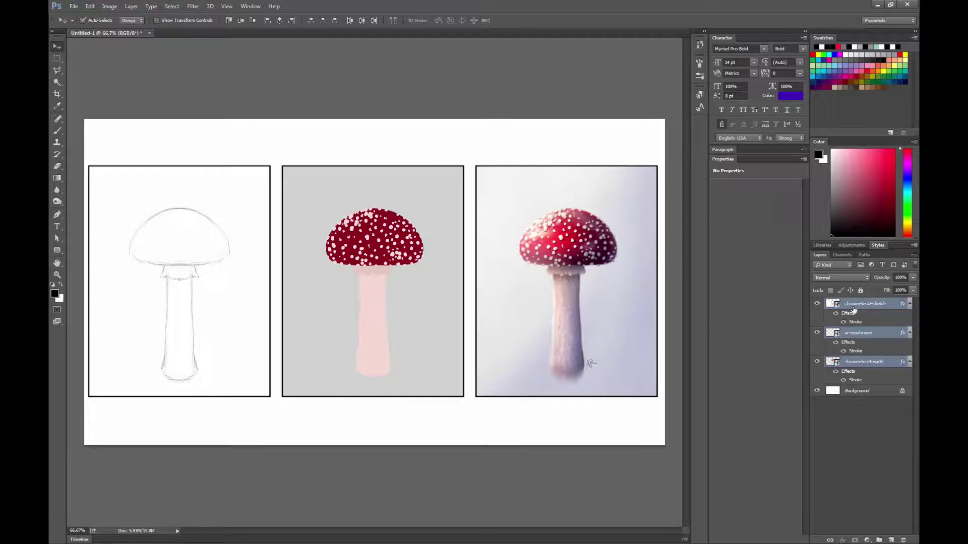
{"action": "key", "text": "ctrl+g"}
{"action": "left_click_drag", "start_coordinate": [585, 301], "coordinate": [591, 302]}
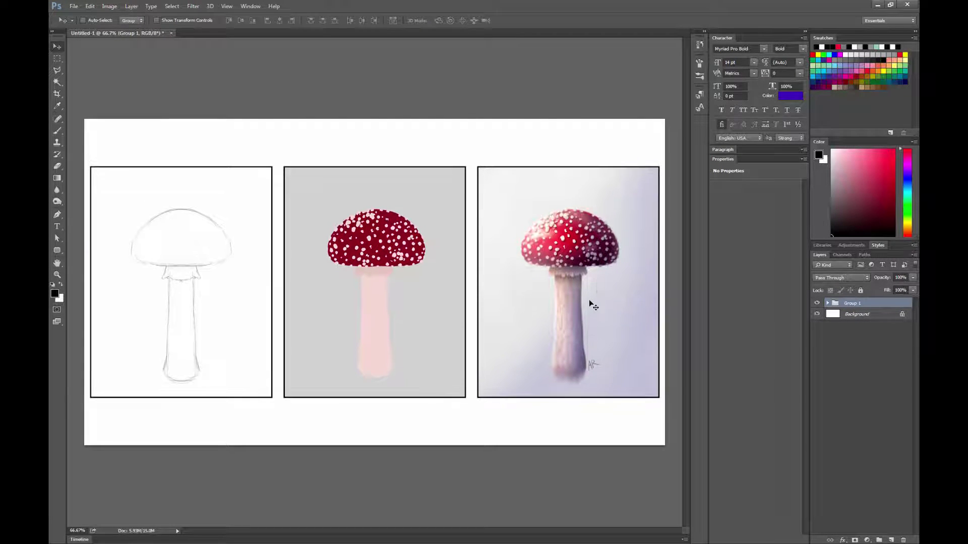
{"action": "left_click", "coordinate": [860, 315], "text": "shift"}
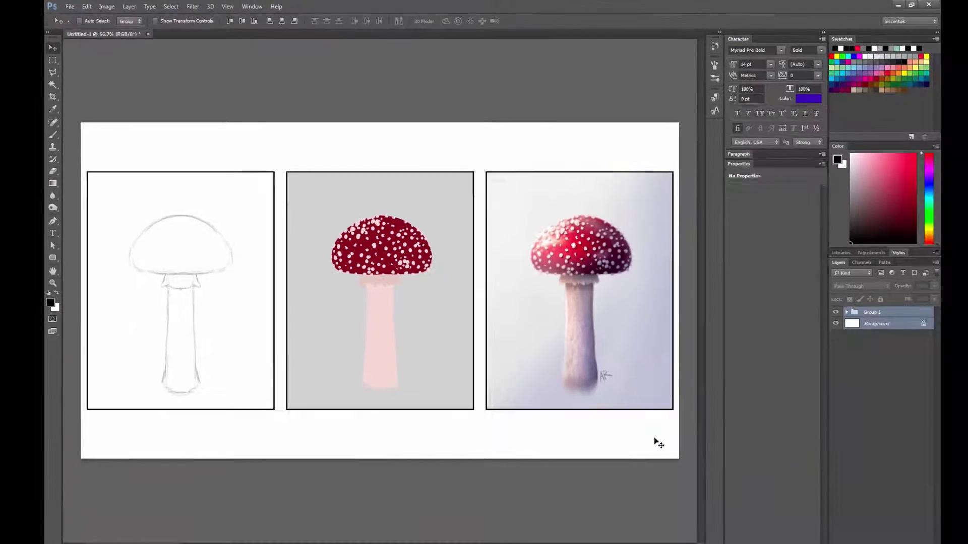
{"action": "left_click", "coordinate": [828, 319], "text": "ctrl"}
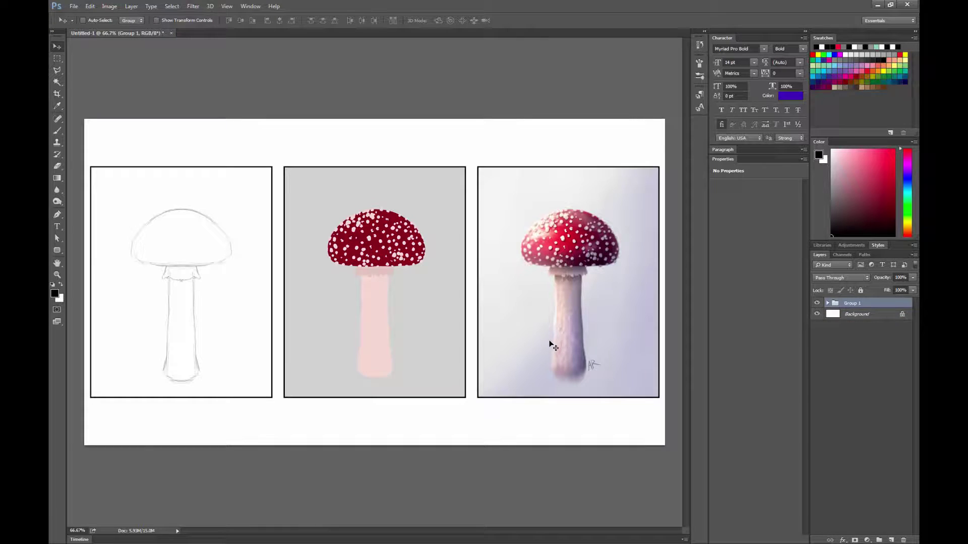
{"action": "left_click_drag", "start_coordinate": [551, 341], "coordinate": [551, 328]}
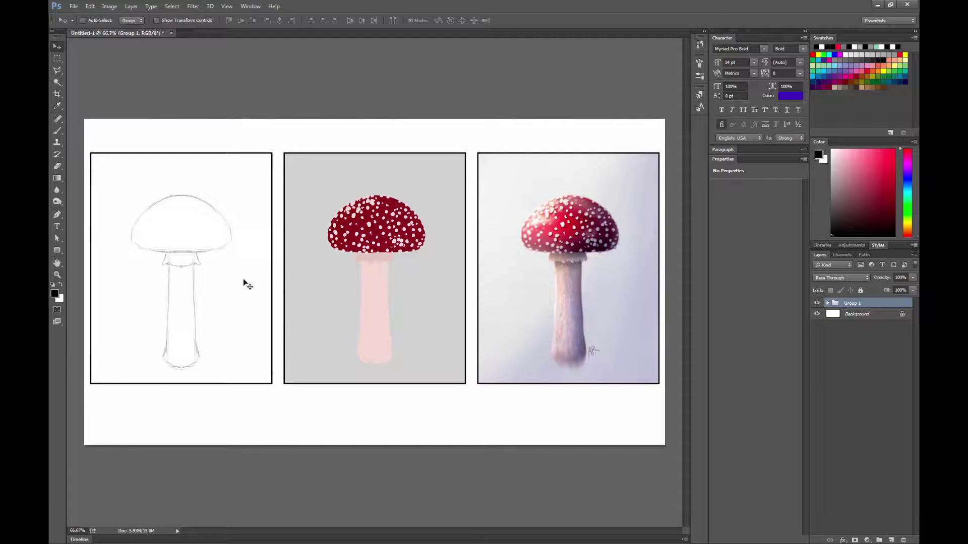
{"action": "left_click", "coordinate": [57, 228]}
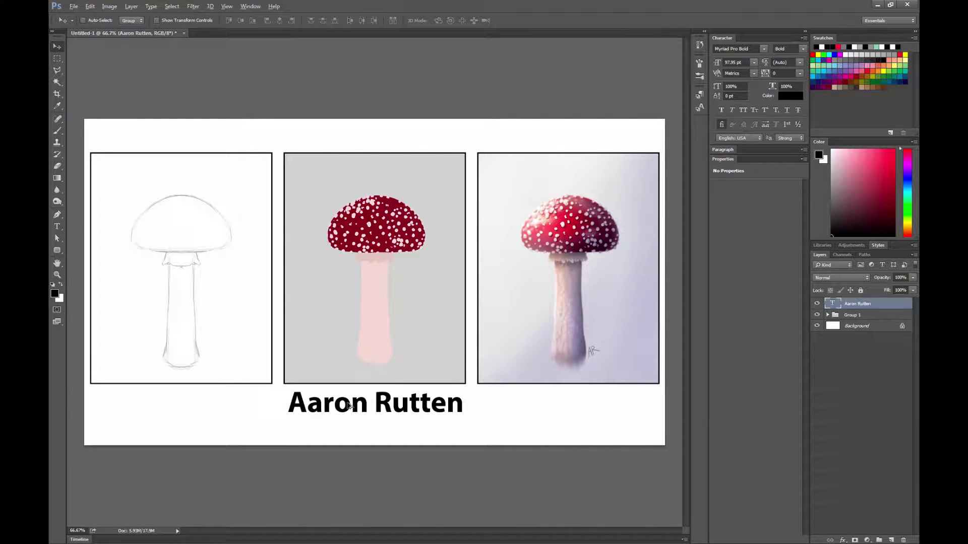
Alt-drag the name caption down to make a duplicate line directly beneath it.
{"action": "left_click_drag", "start_coordinate": [348, 406], "coordinate": [475, 433]}
{"action": "left_click", "coordinate": [57, 226]}
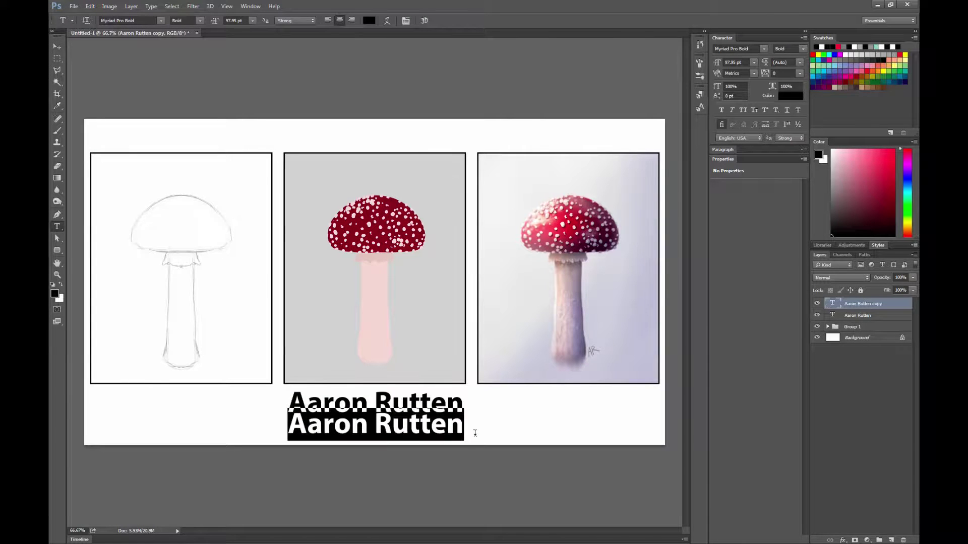